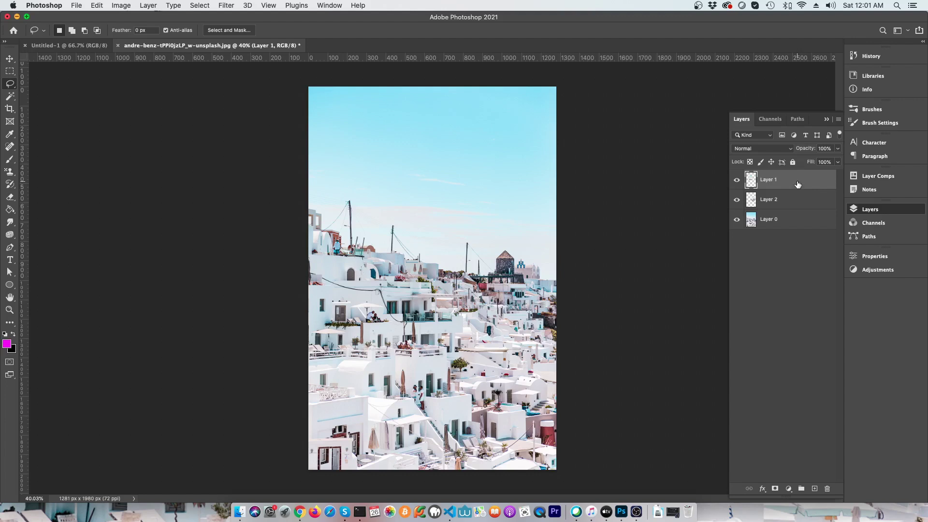
Step: Delete Layer 1 and Layer 2 so that only the photo layer remains in the document
click(797, 207)
click(804, 186)
key(Delete)
click(827, 490)
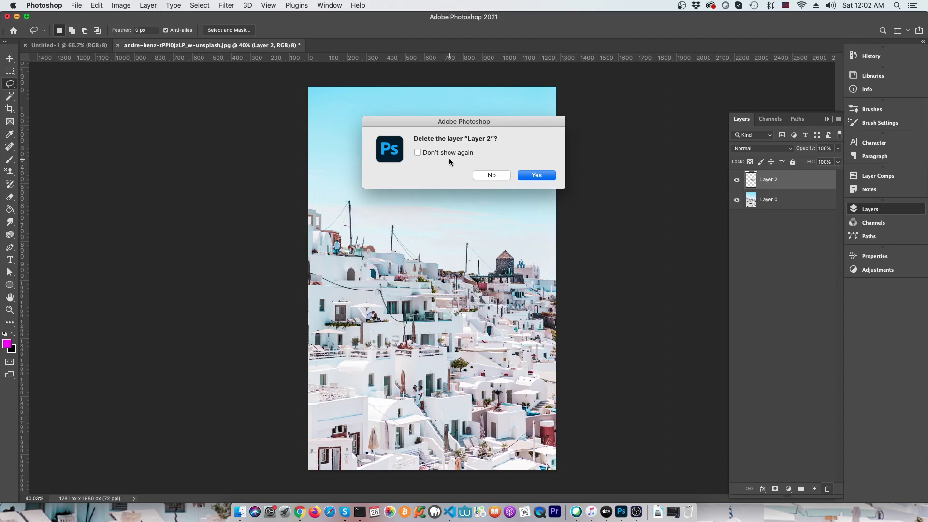
click(504, 177)
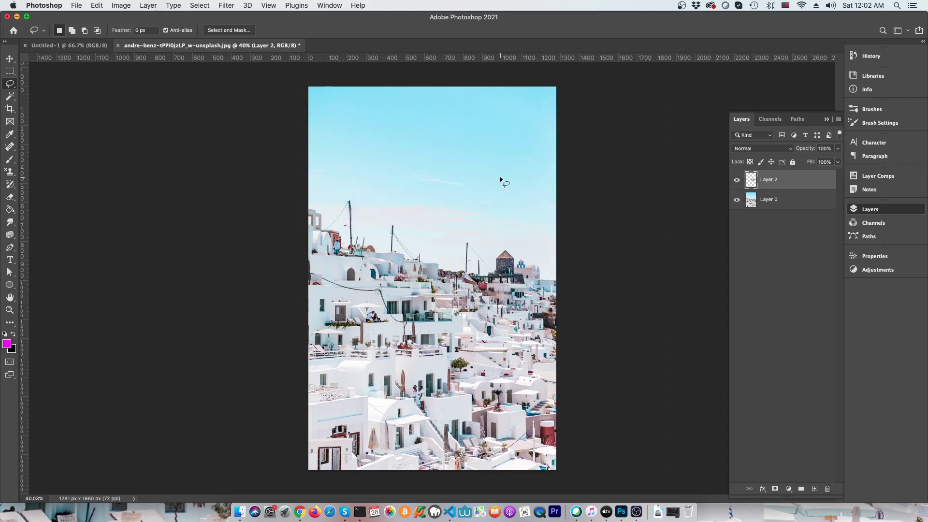
click(827, 489)
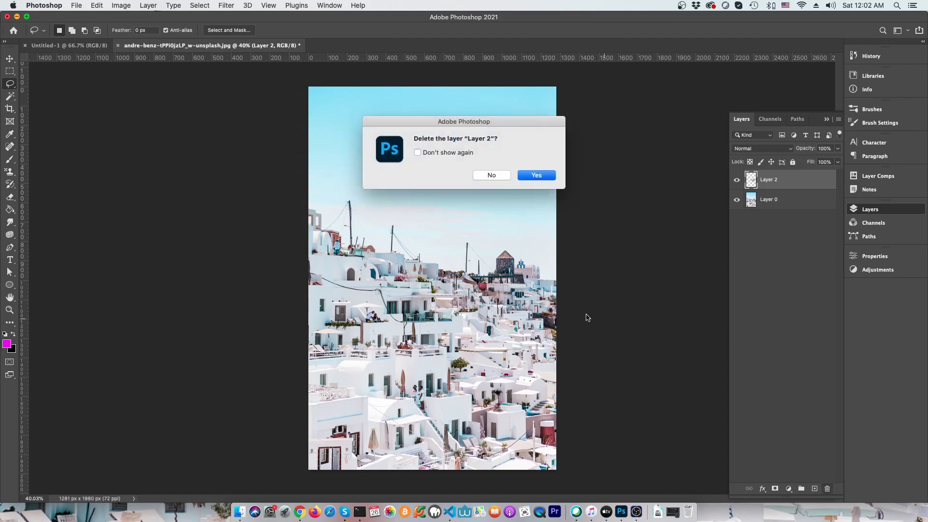
click(528, 177)
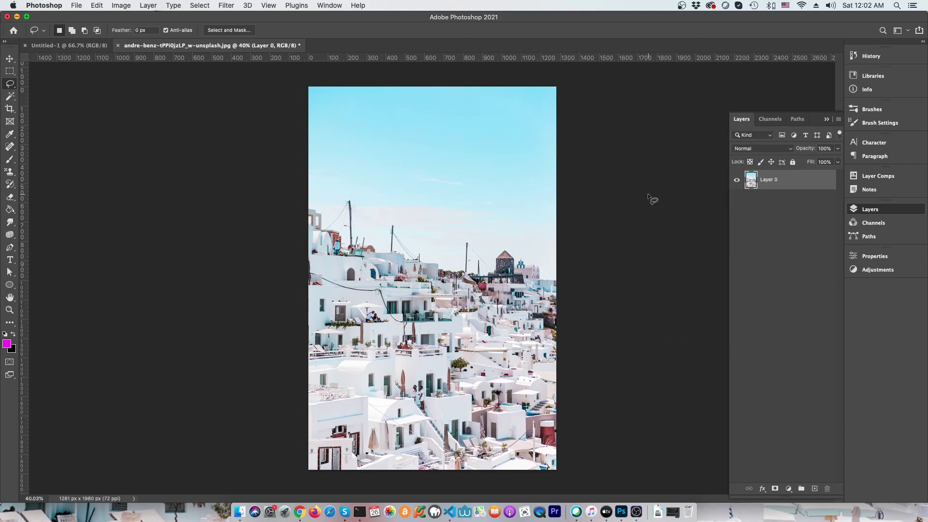
Step: Undo the deletion of Layer 2 and delete that layer again
key(super+z)
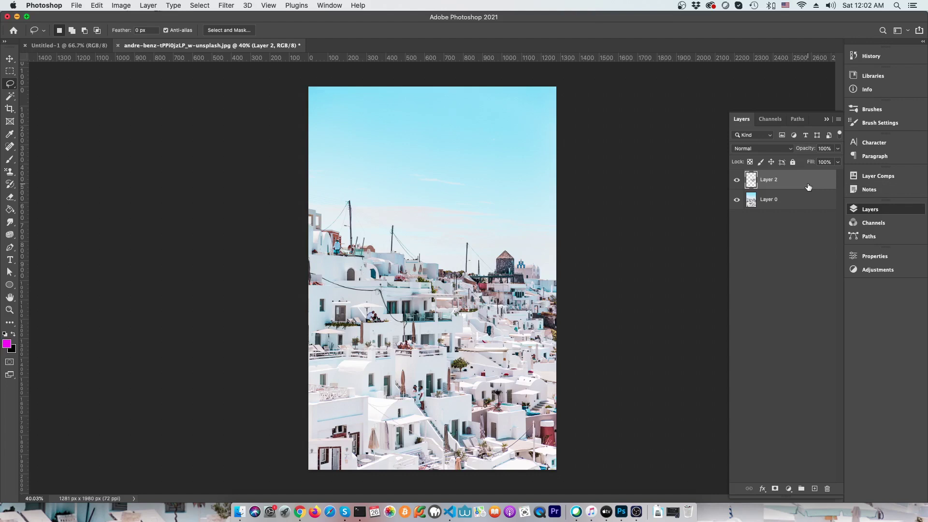
drag(798, 182, 826, 488)
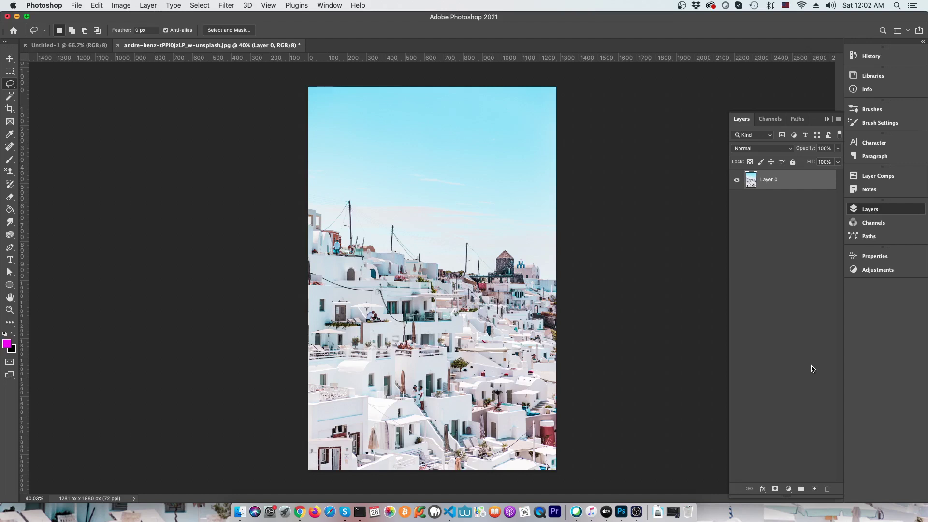
Step: Undo the deletions of Layer 2 and Layer 1, and deselect all layers
key(super+shift+alt+n)
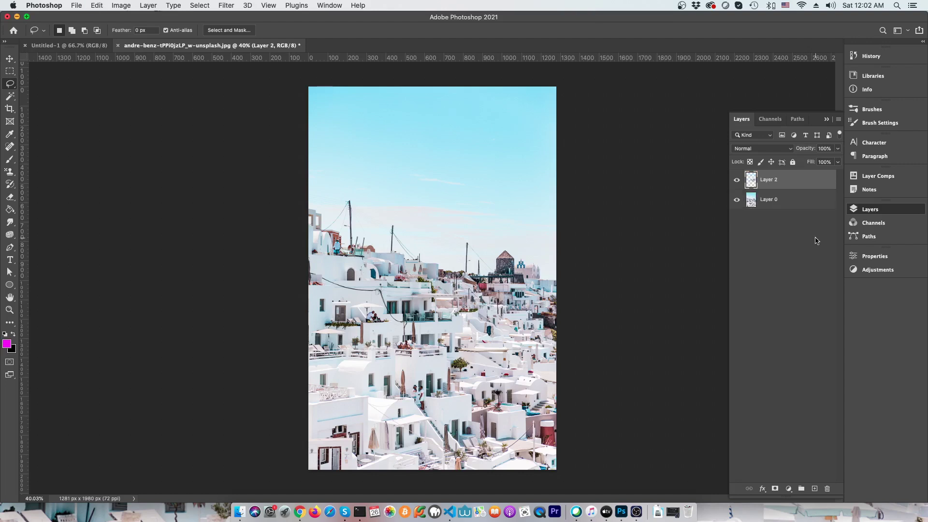
key(super+shift+alt+n)
click(816, 241)
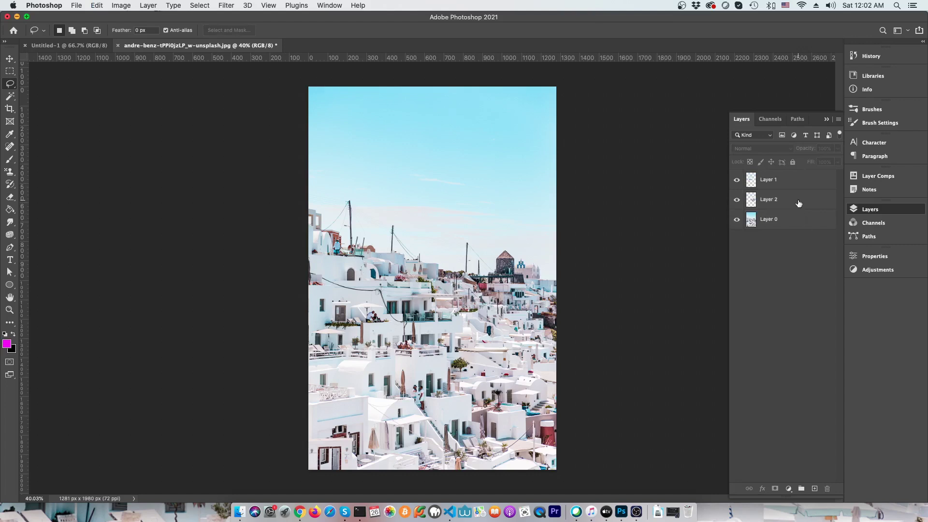
Step: Move Layer 2 above Layer 1 and brush a magenta diagonal stroke on it from the image's upper left to lower right
drag(799, 203, 799, 177)
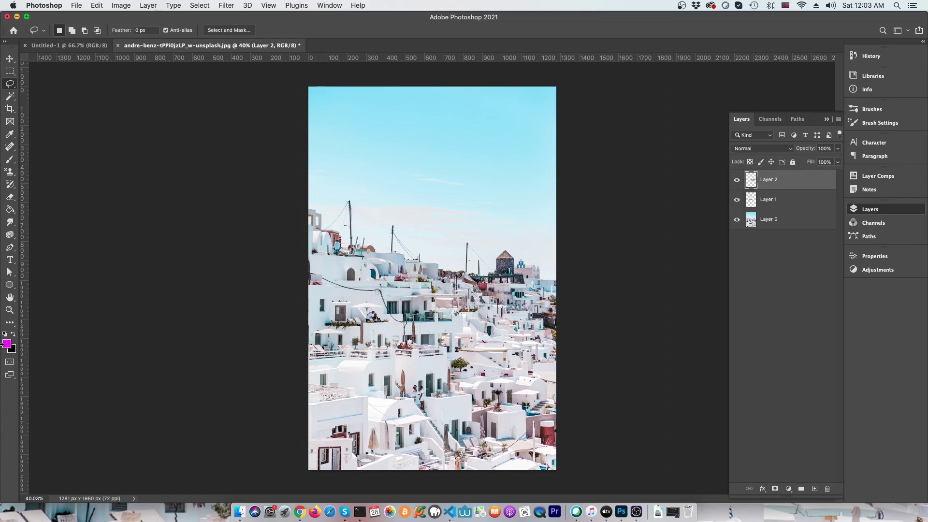
key(b)
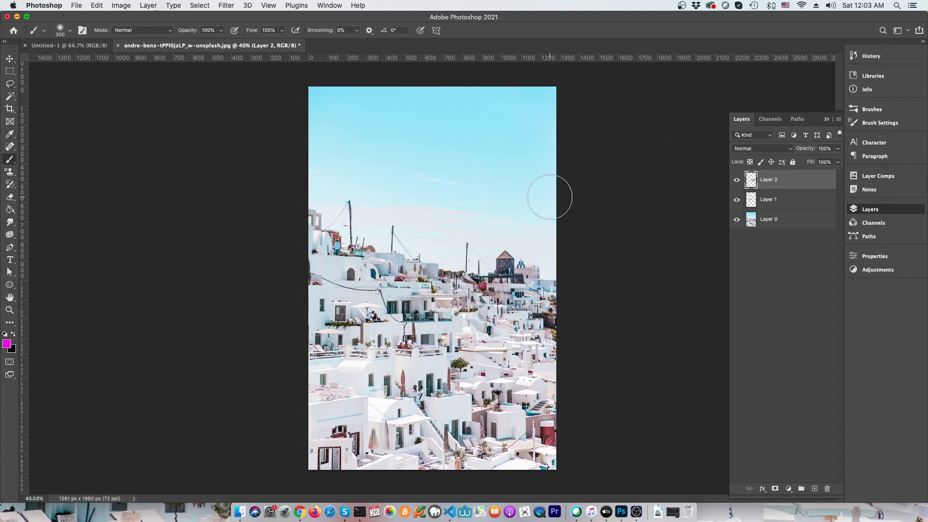
mouse_move(337, 123)
mouse_down()
mouse_move(390, 227)
mouse_move(531, 436)
mouse_up()
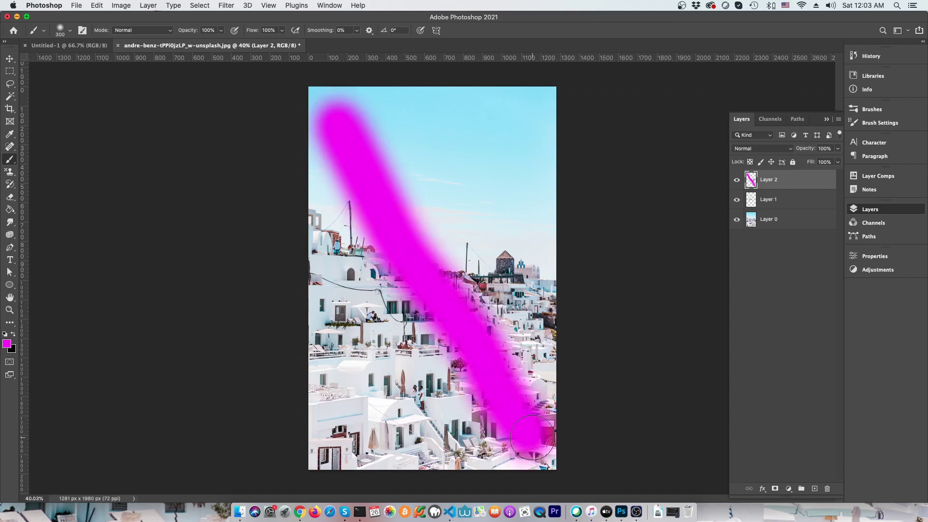
Step: Hide Layer 0 and Layer 1 to inspect Layer 2 alone, and show Layer 1 again
click(737, 220)
click(737, 200)
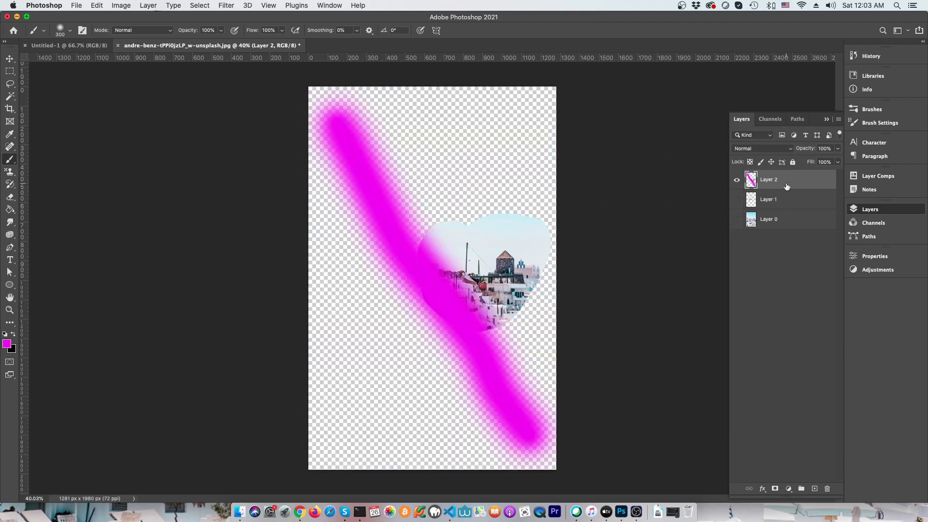
click(737, 199)
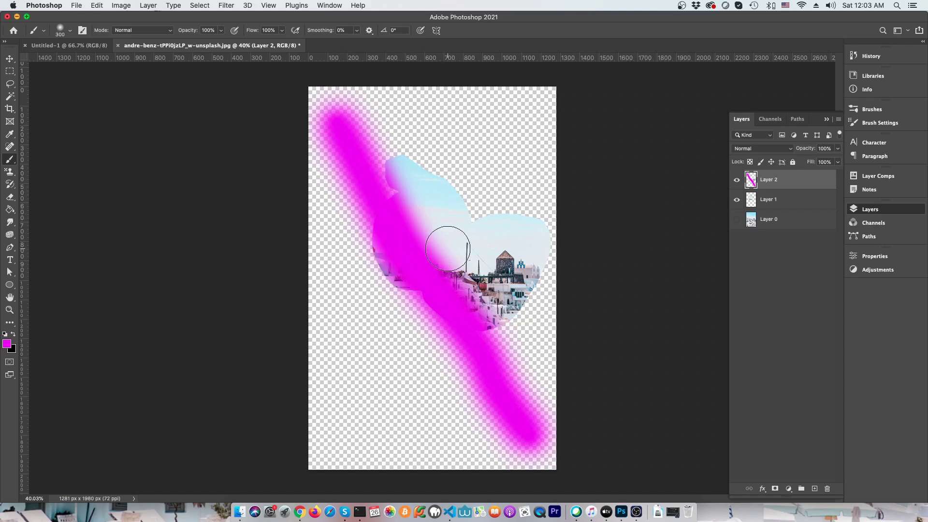
Step: Move Layer 1 above Layer 2 and make Layer 0 visible again
drag(798, 207, 800, 179)
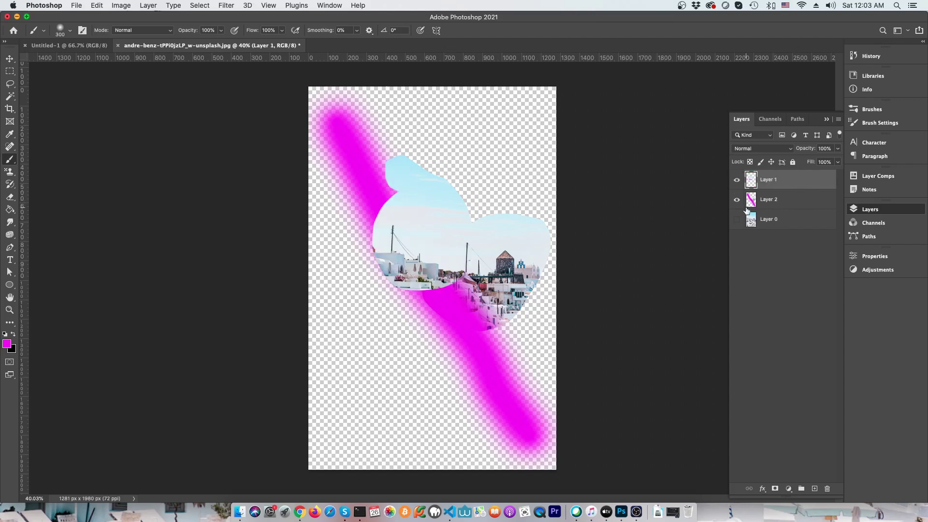
click(737, 221)
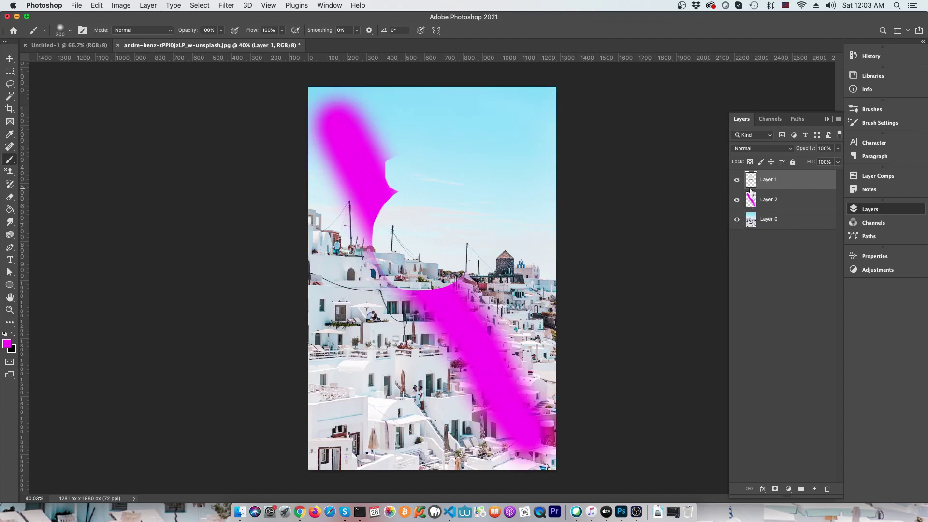
Step: Move Layer 1 back below Layer 2 and make Layer 2 the active layer
mouse_move(789, 225)
mouse_down()
mouse_move(794, 179)
mouse_move(797, 240)
mouse_up()
drag(778, 182, 783, 209)
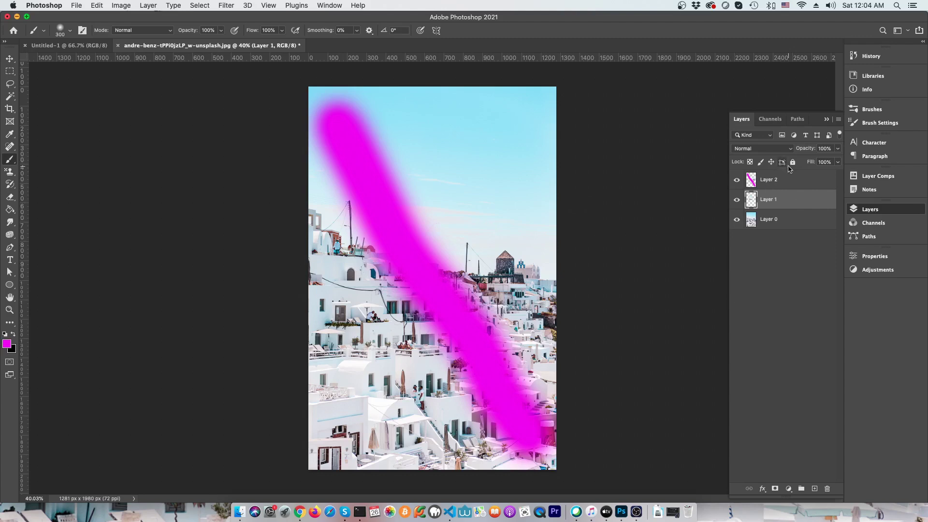
mouse_move(789, 180)
mouse_down()
mouse_move(789, 201)
mouse_move(789, 178)
mouse_up()
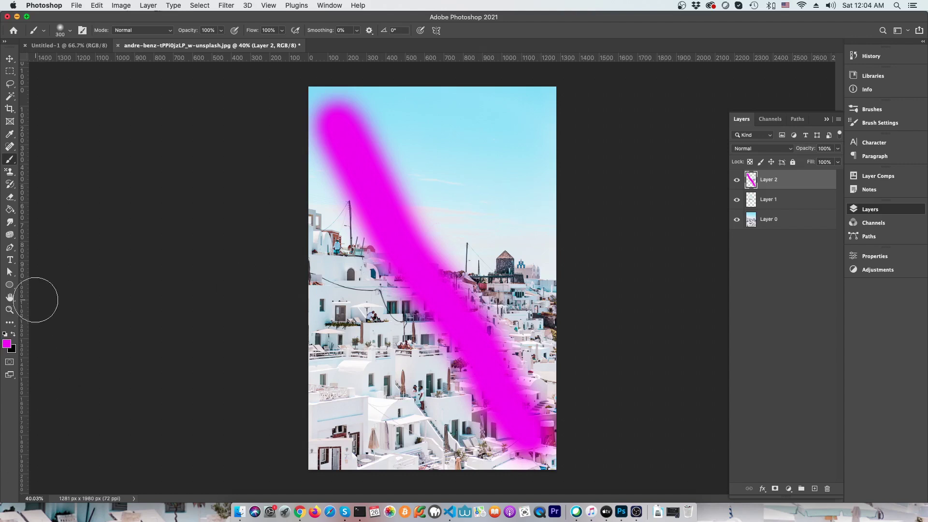
Step: Set the foreground color to blue, hex 0b10fb
click(7, 344)
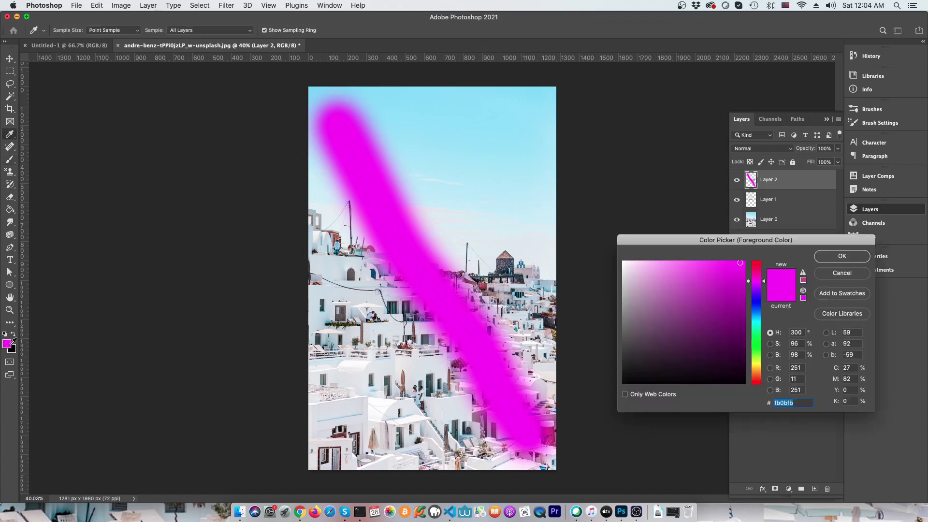
click(756, 303)
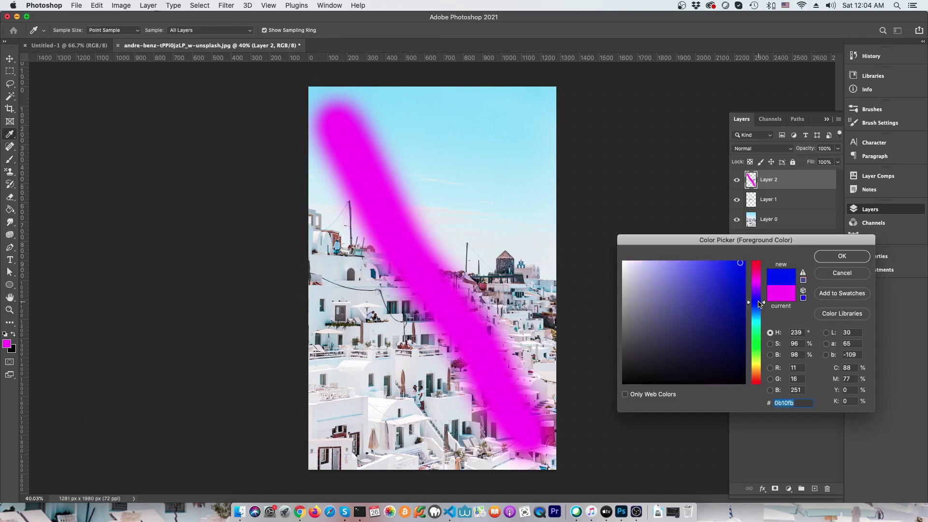
click(843, 256)
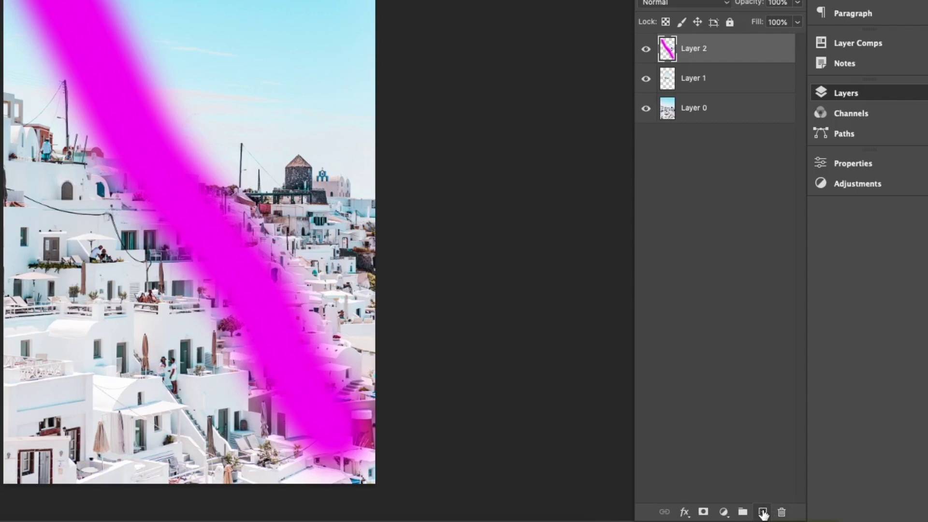
Step: Brush a blue diagonal stroke across the magenta one on a new layer above Layer 2, and toggle the new layer's visibility
click(763, 513)
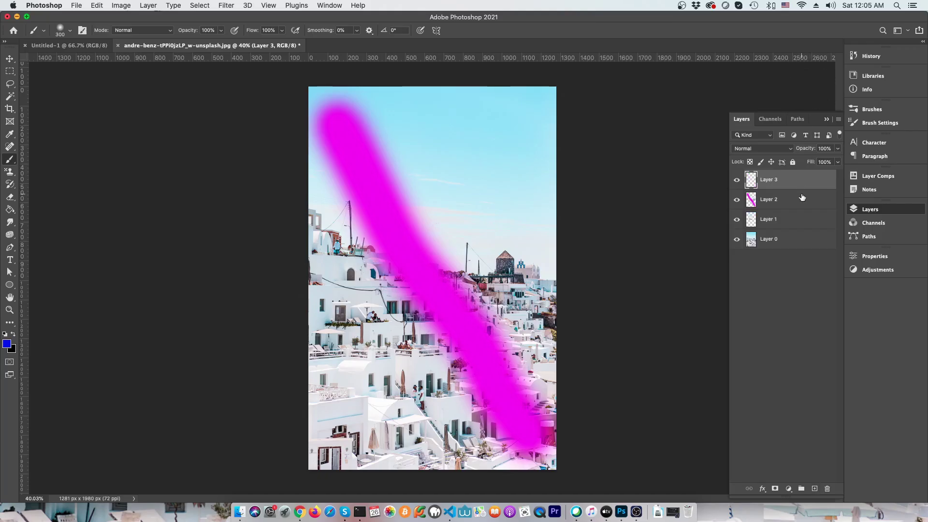
click(802, 201)
click(795, 183)
drag(337, 447, 518, 124)
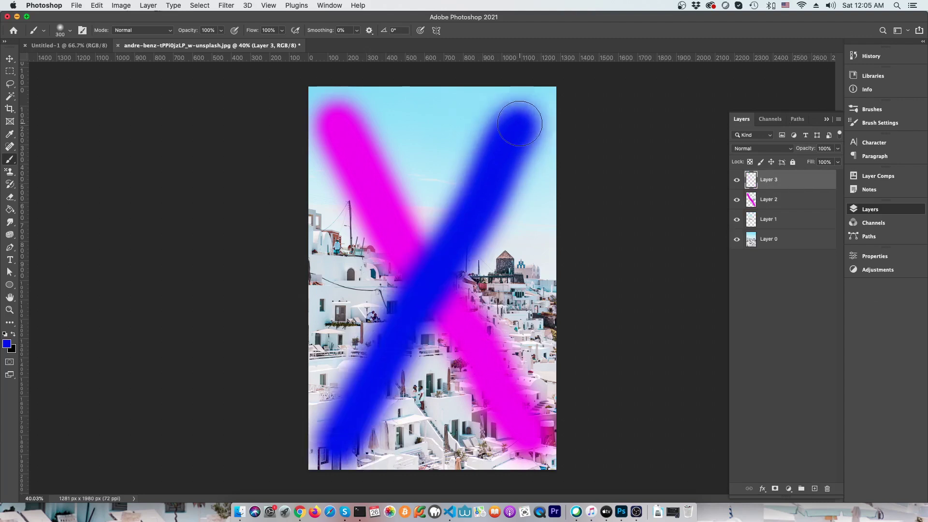
click(737, 180)
click(737, 180)
Step: Add three new empty layers above Layer 3 and undo their creation
click(813, 490)
click(813, 489)
click(814, 489)
key(ctrl+z)
key(ctrl+z)
key(ctrl+z)
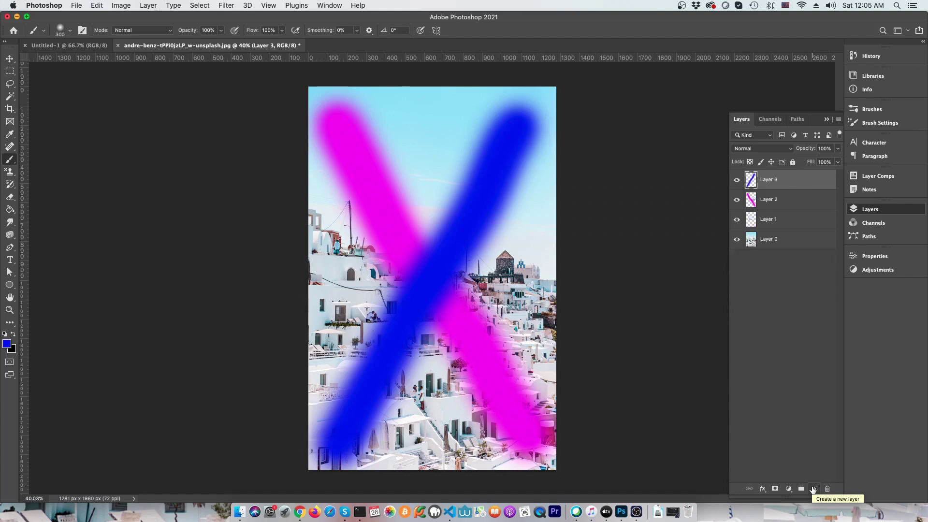
Step: Toggle the visibility of Layer 3 and Layer 2 off and on to compare their strokes
click(737, 180)
click(737, 200)
click(737, 180)
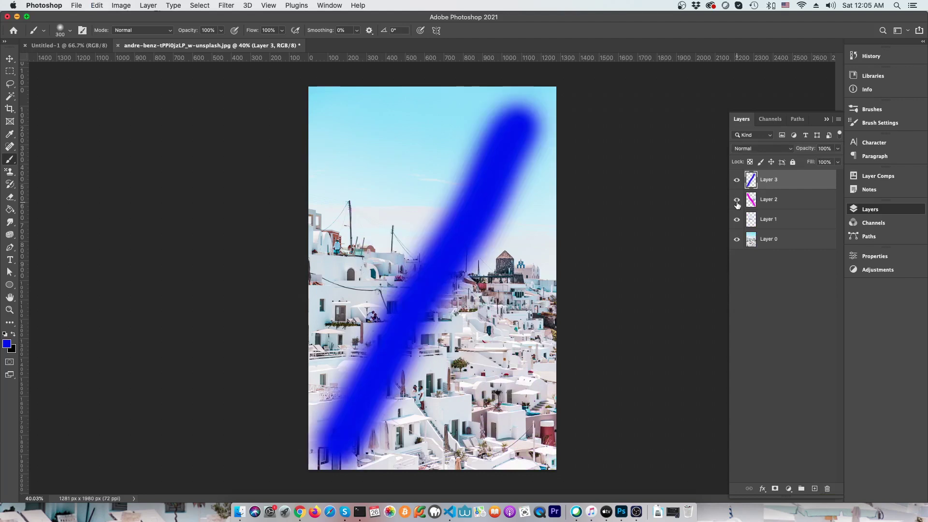
click(738, 200)
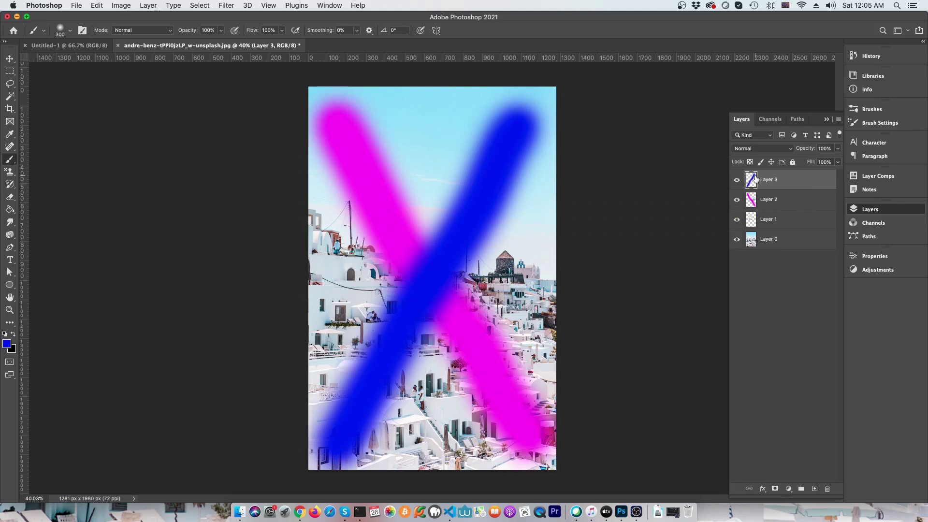
Step: Delete Layer 3, Layer 2 and Layer 1, keeping only Layer 0
key(Delete)
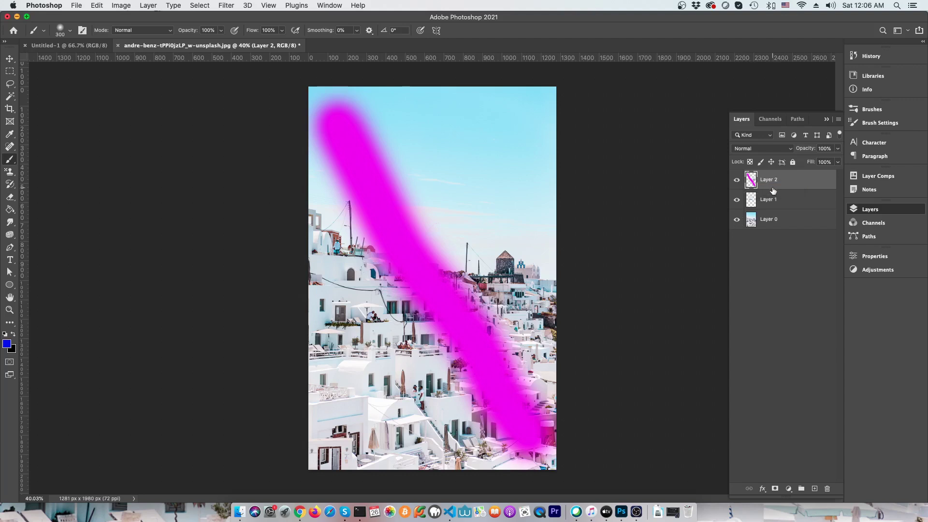
key(Delete)
key(Delete)
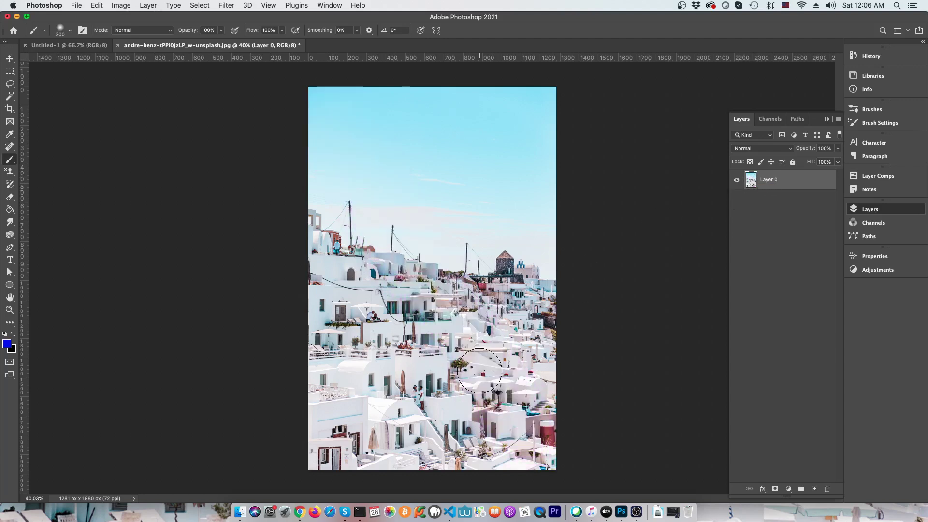
Step: Brush a looping blue stroke directly onto the photo on Layer 0
mouse_move(359, 163)
mouse_down()
mouse_move(543, 310)
mouse_move(427, 298)
mouse_move(415, 405)
mouse_move(449, 409)
mouse_up()
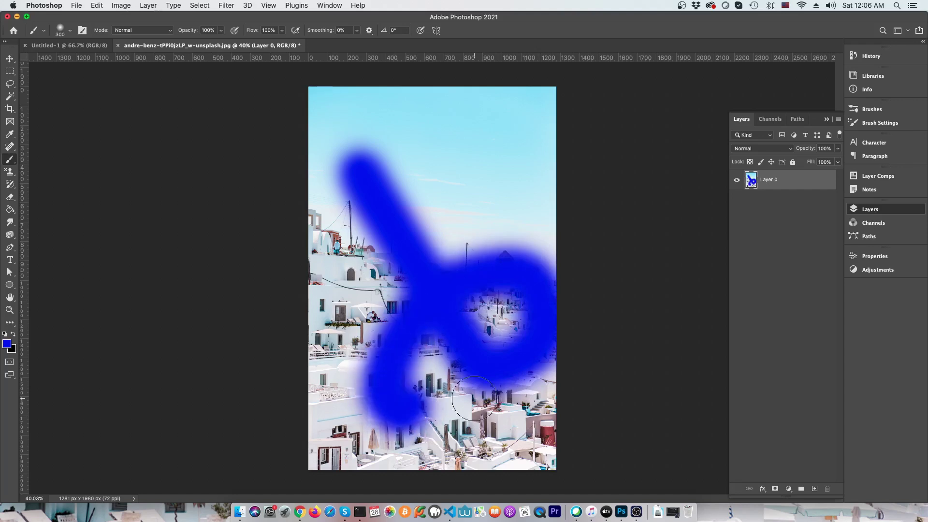